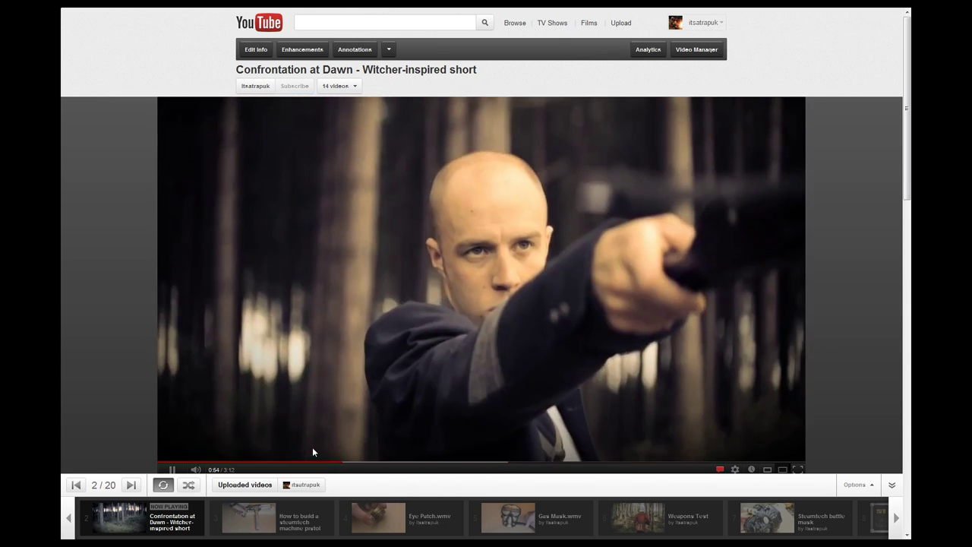
Rewind the 'Confrontation at Dawn' YouTube short from 0:54 back to 0:47
click(316, 461)
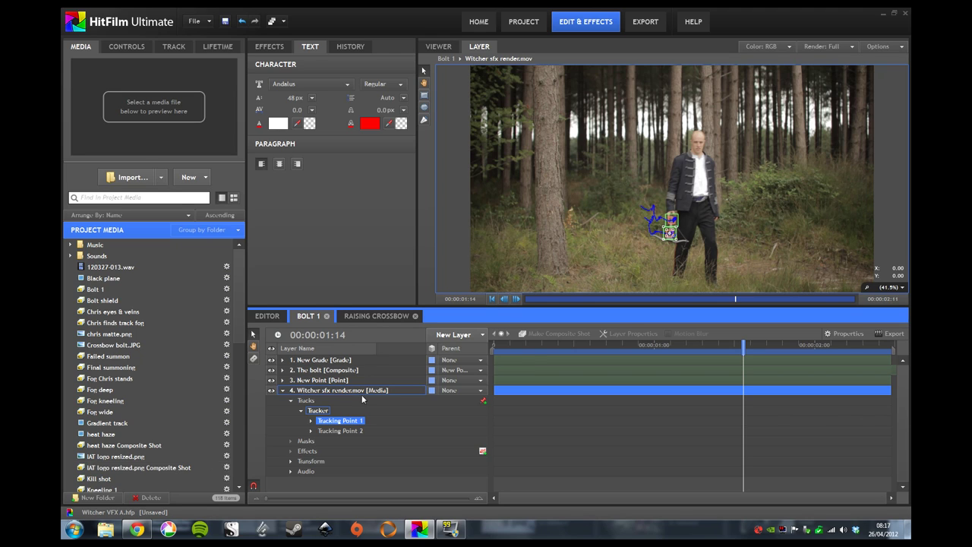
At the first frame of the full composite, hide the New Grade layer
click(500, 346)
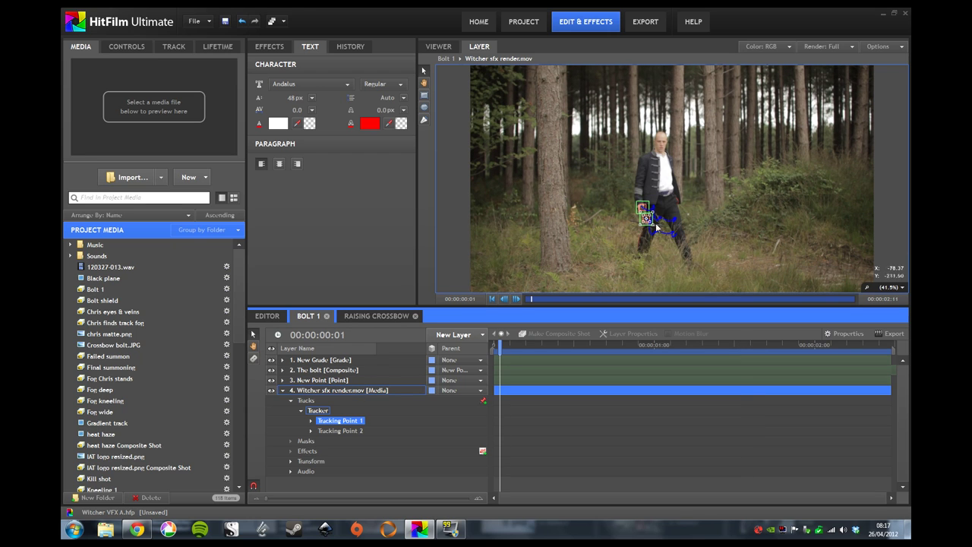
click(442, 47)
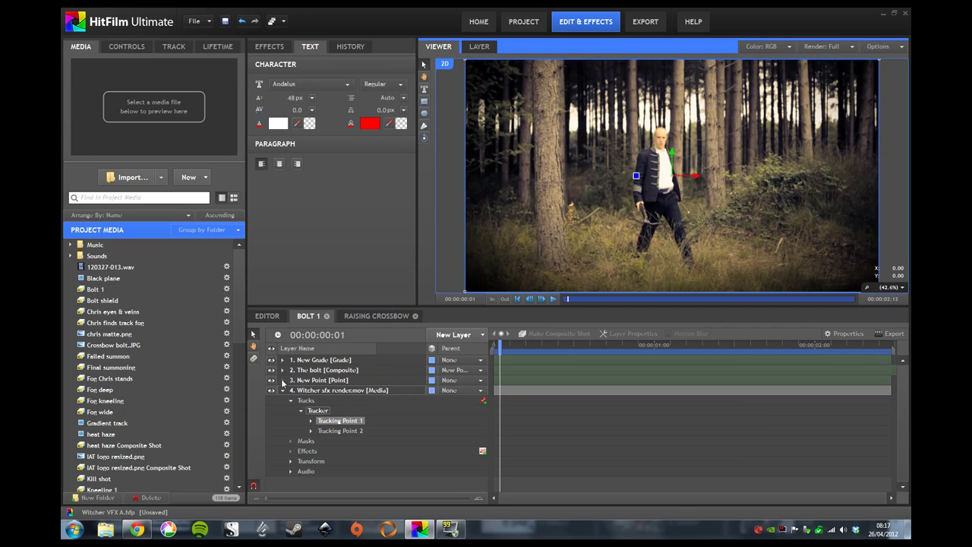
click(271, 360)
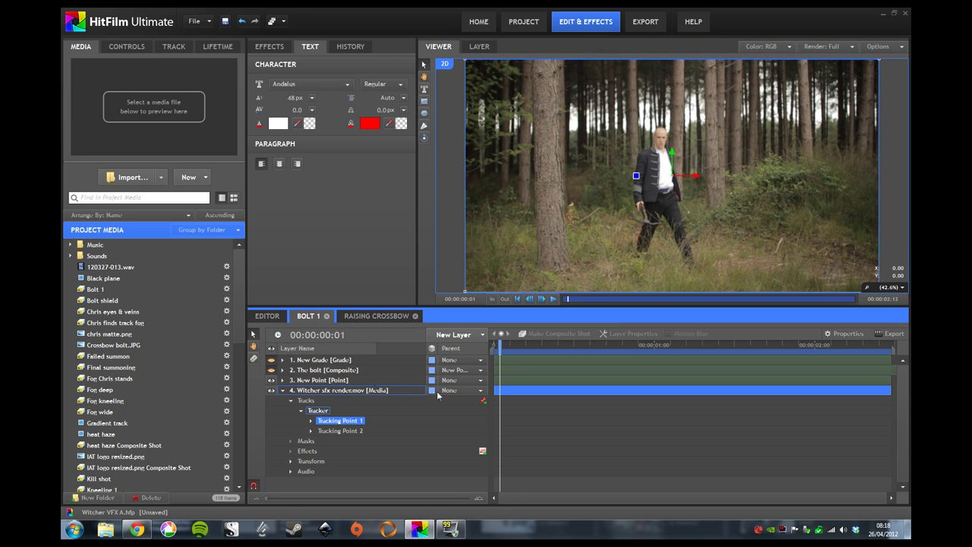
click(529, 408)
Scrub through the ungraded forest shot and select the Witcher sfx render.mov layer
drag(500, 349, 742, 356)
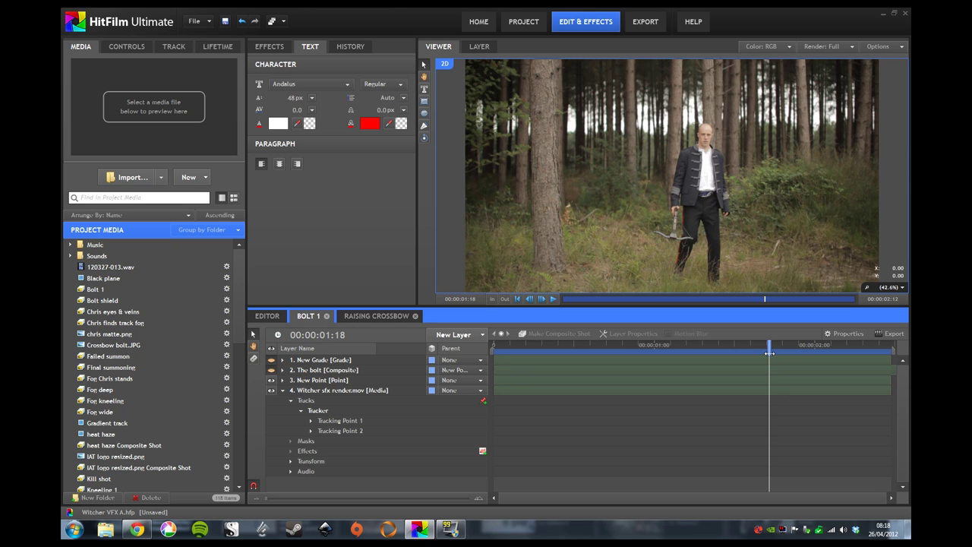
drag(811, 353, 519, 354)
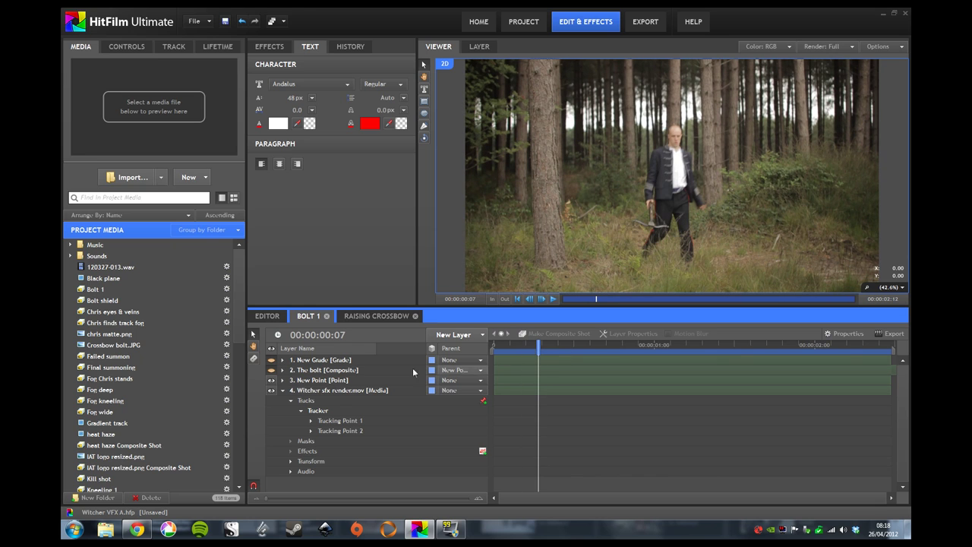
click(375, 389)
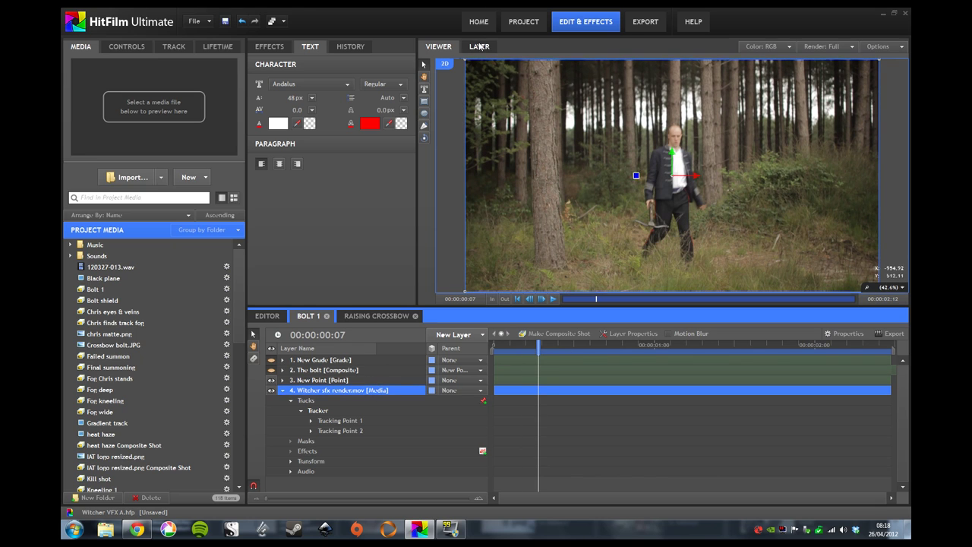
Show Witcher sfx render.mov alone with its Tracker selected, stepping from frame 2
click(479, 47)
click(318, 410)
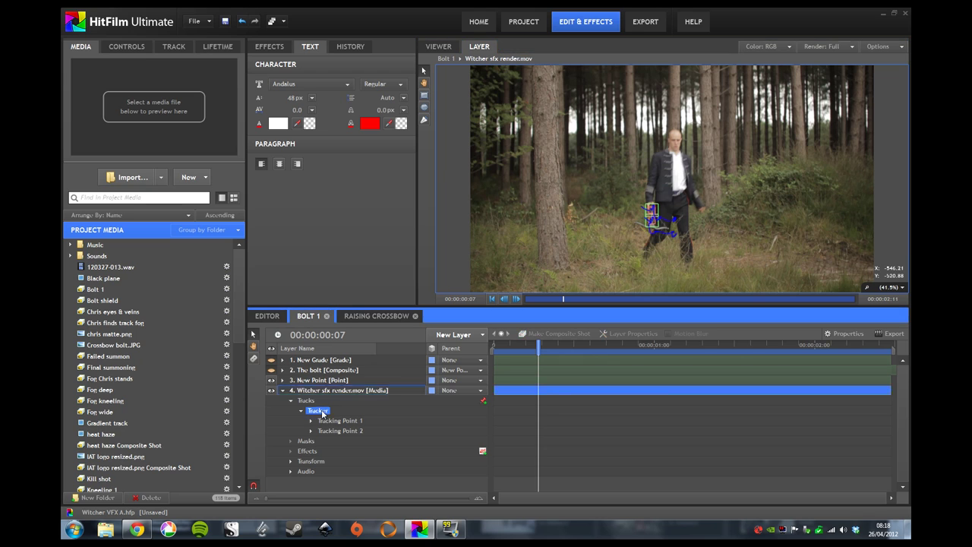
click(506, 347)
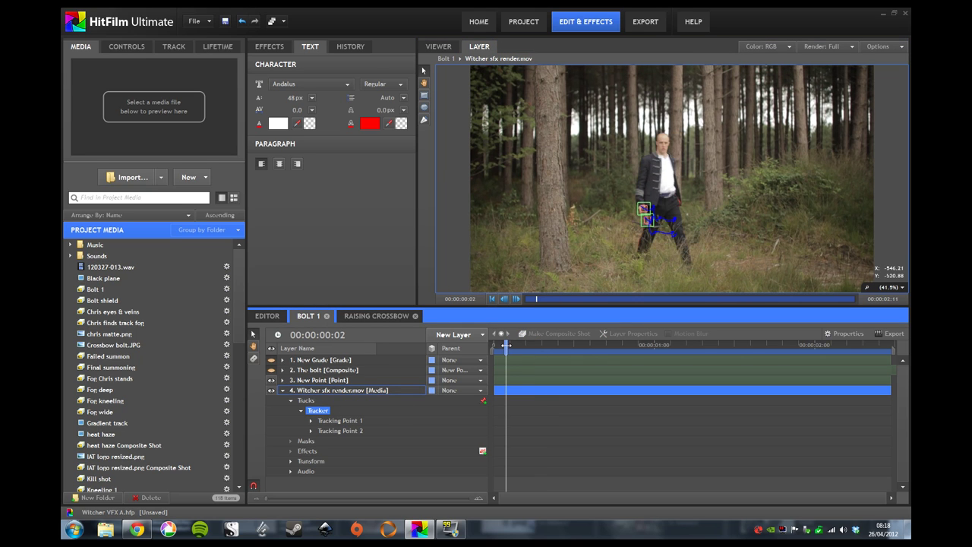
drag(505, 345, 563, 346)
Zoom the viewer to 100% on the crossbow and scrub the tracking points from the start
click(666, 232)
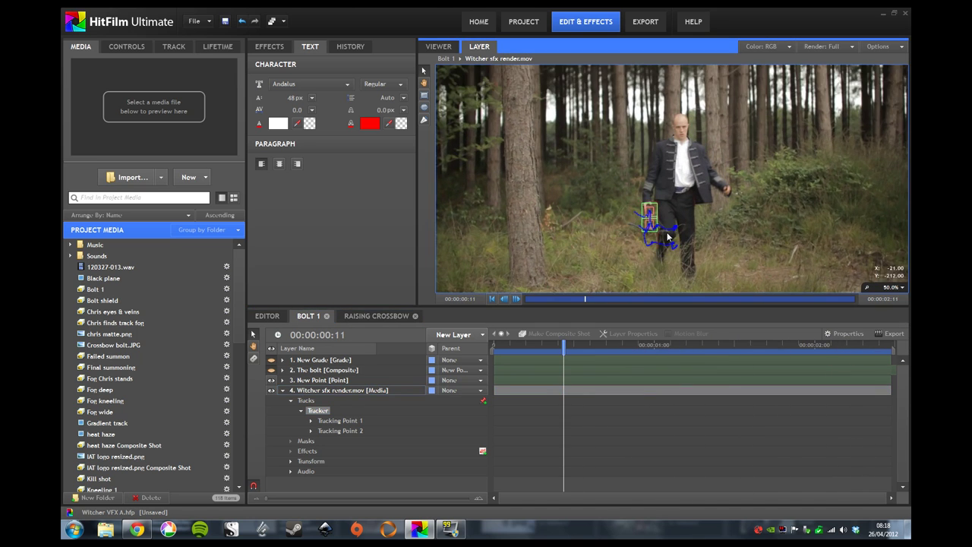
scroll(666, 232, up, 3)
scroll(665, 232, up, 1)
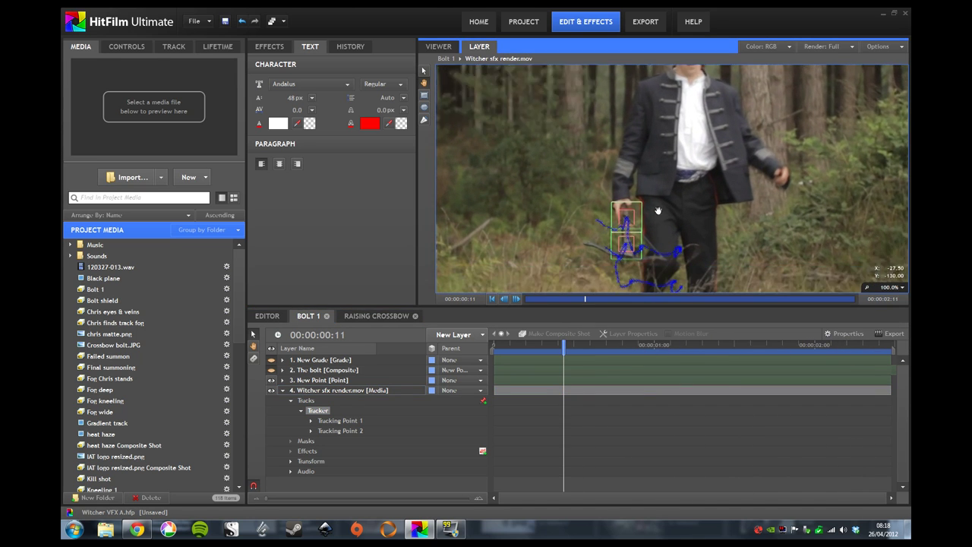
click(500, 346)
drag(498, 346, 686, 360)
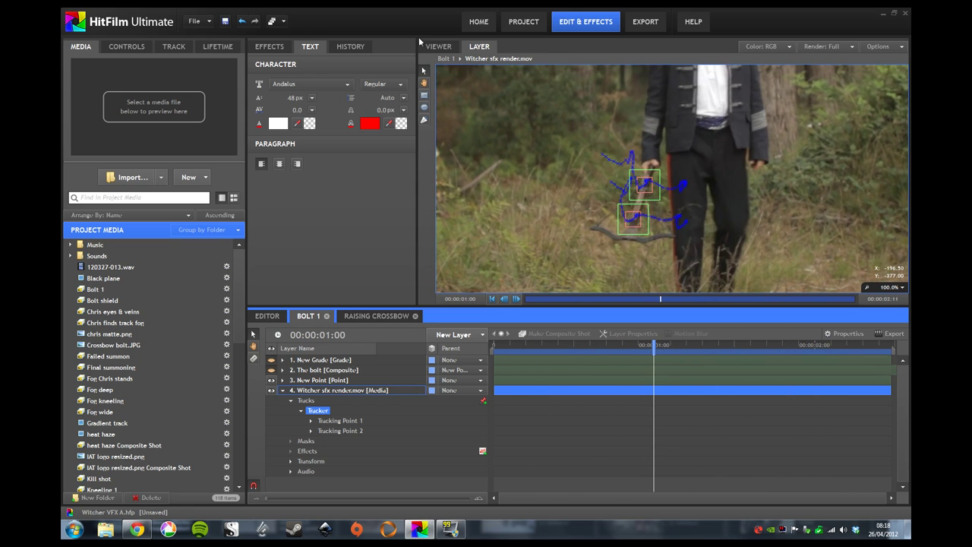
In the Bolt 1 composite, scrub to confirm New Point and The bolt follow the crossbow
click(434, 46)
click(320, 381)
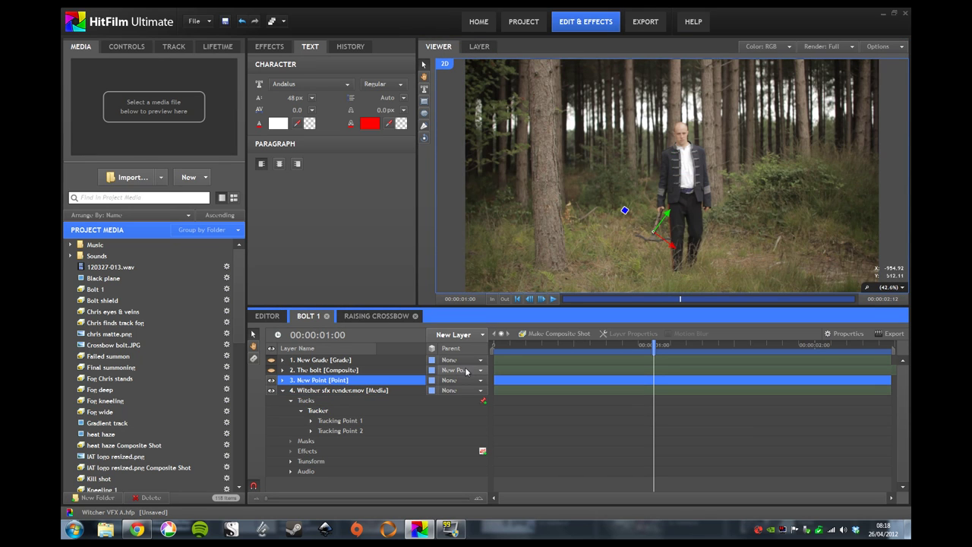
mouse_move(534, 347)
mouse_down()
mouse_move(865, 353)
mouse_move(524, 356)
mouse_up()
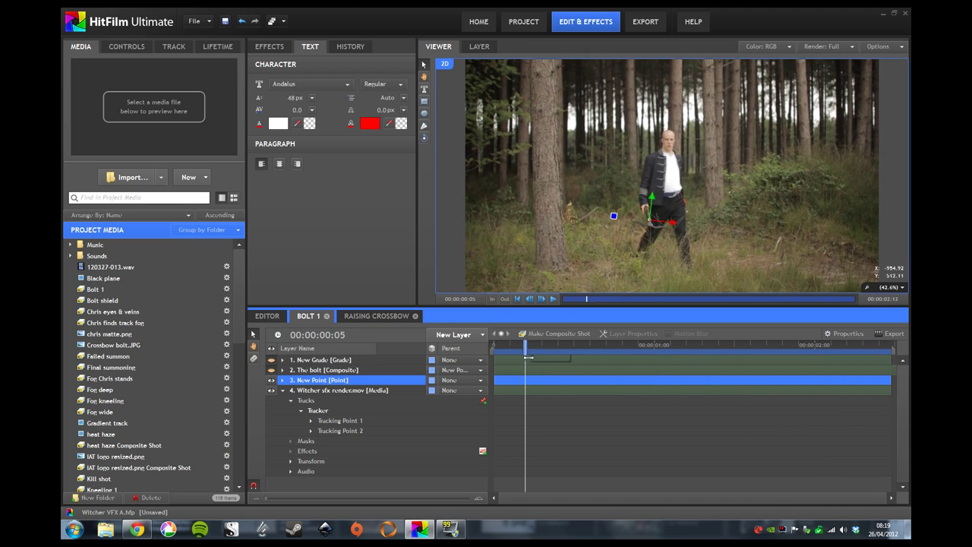
drag(583, 355, 788, 354)
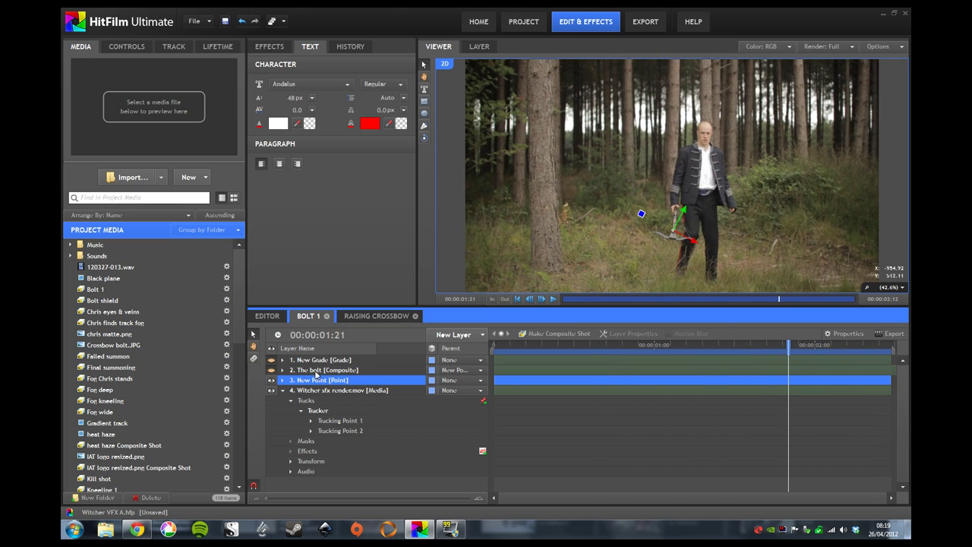
click(315, 372)
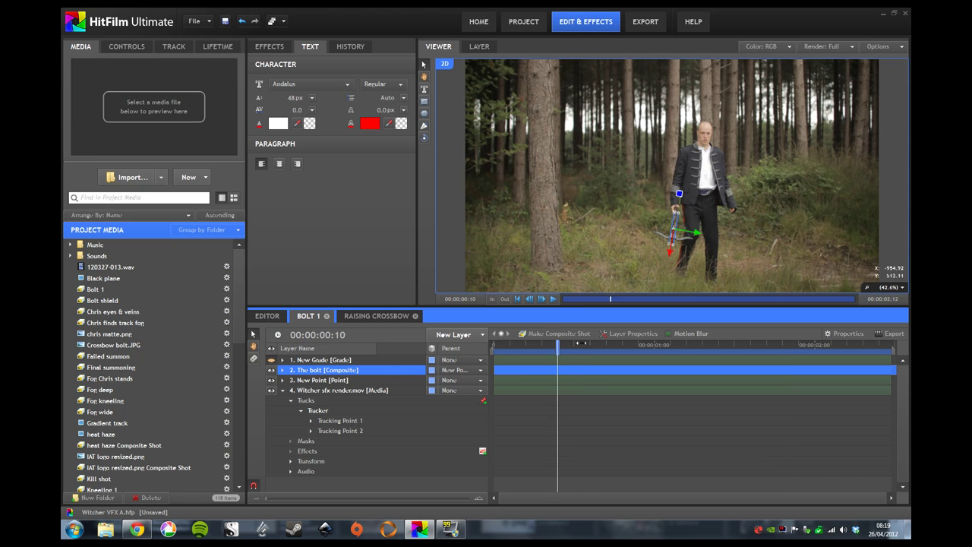
drag(700, 360, 551, 353)
click(282, 370)
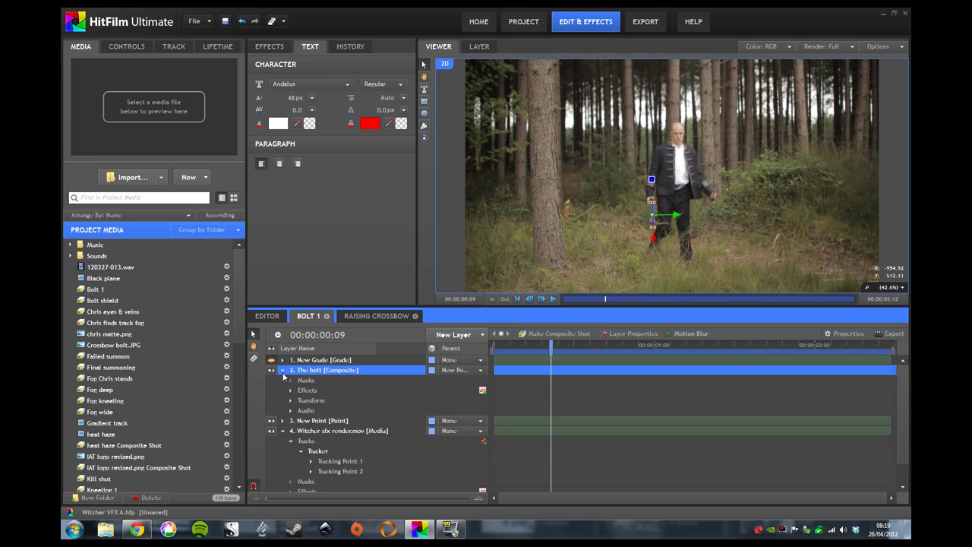
click(291, 400)
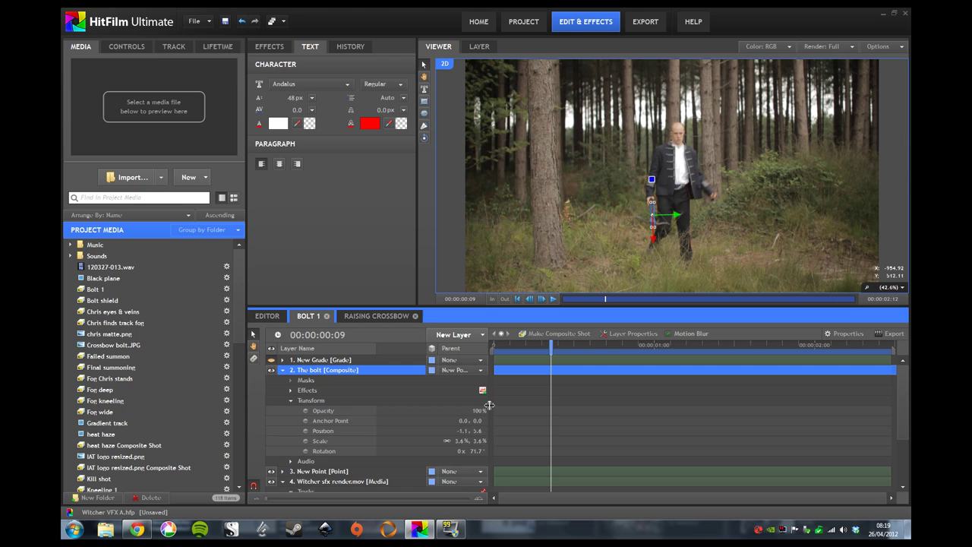
drag(512, 351, 852, 346)
drag(733, 350, 602, 353)
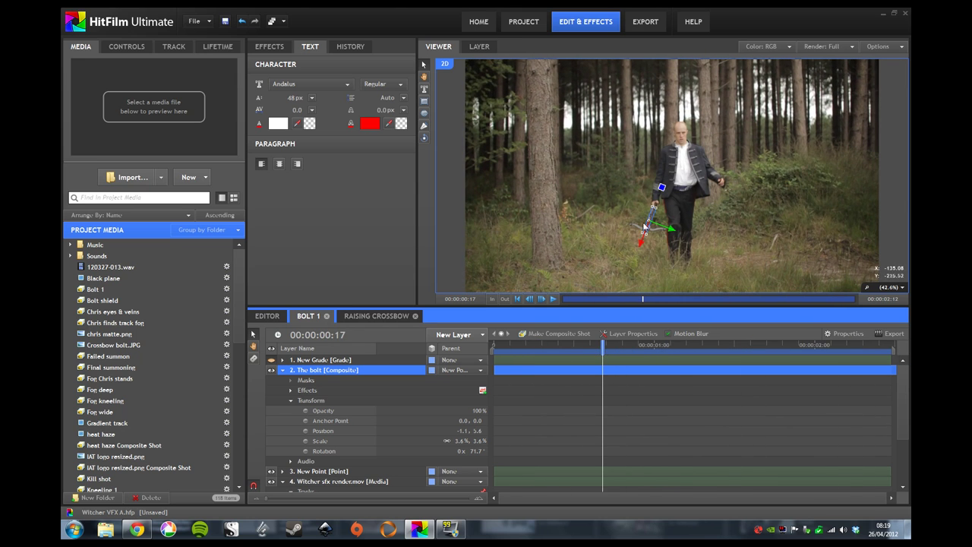
scroll(653, 233, up, 3)
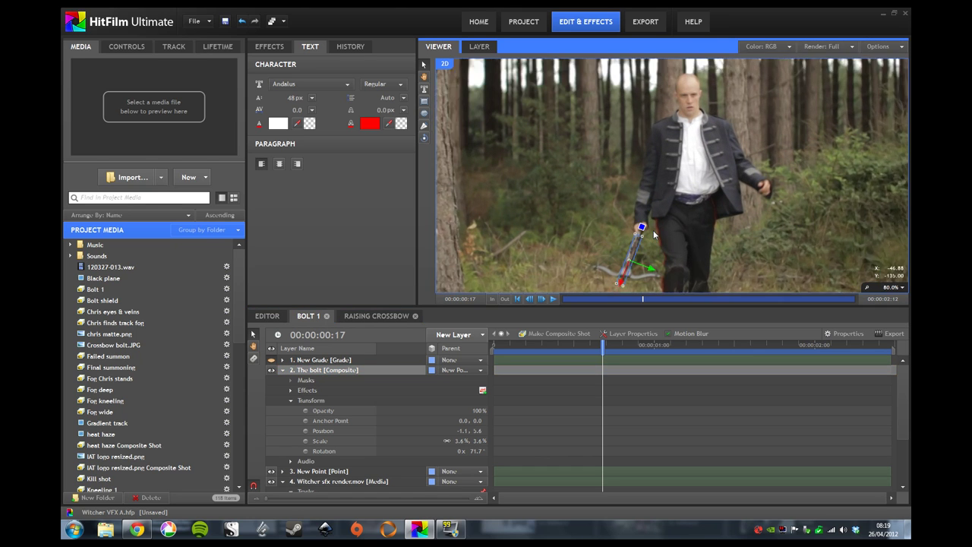
scroll(654, 235, up, 1)
scroll(667, 245, up, 1)
drag(667, 246, 673, 151)
click(673, 151)
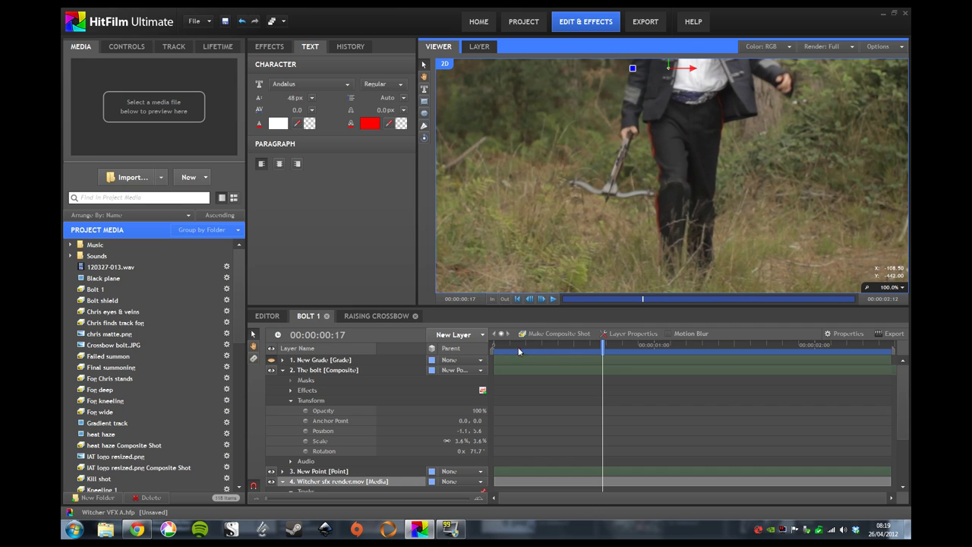
drag(514, 347, 541, 359)
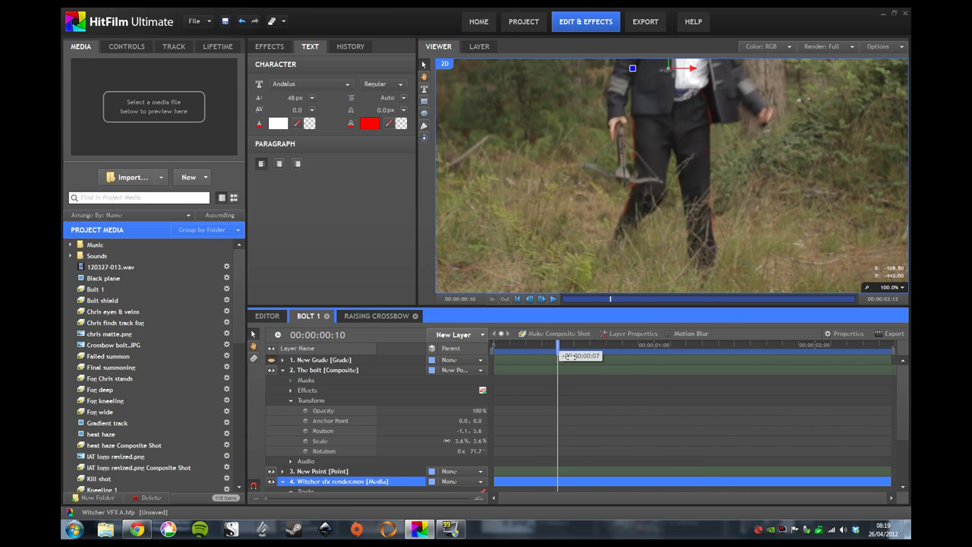
drag(569, 355, 765, 355)
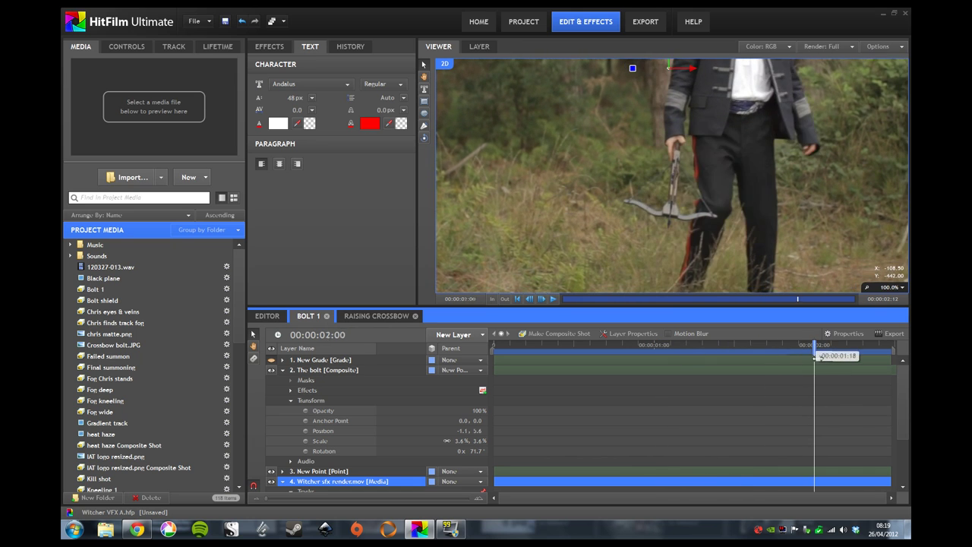
drag(828, 360, 612, 360)
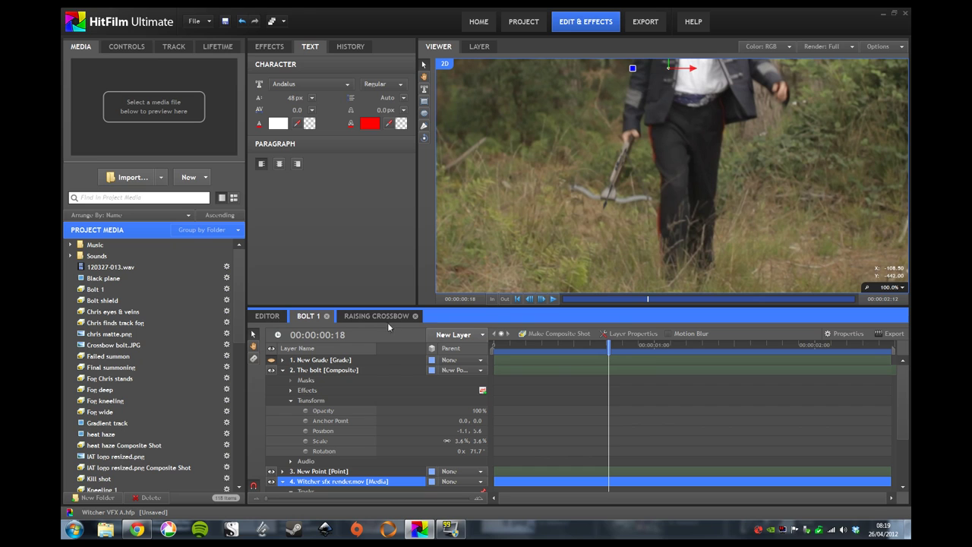
Switch to the RAISING CROSSBOW composite and scrub back and forth through the shot
click(381, 315)
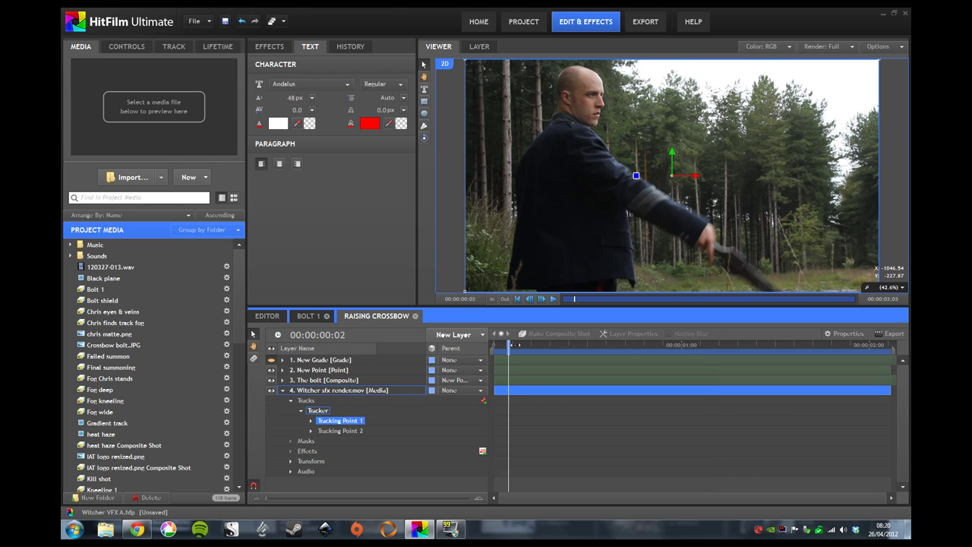
drag(510, 345, 704, 345)
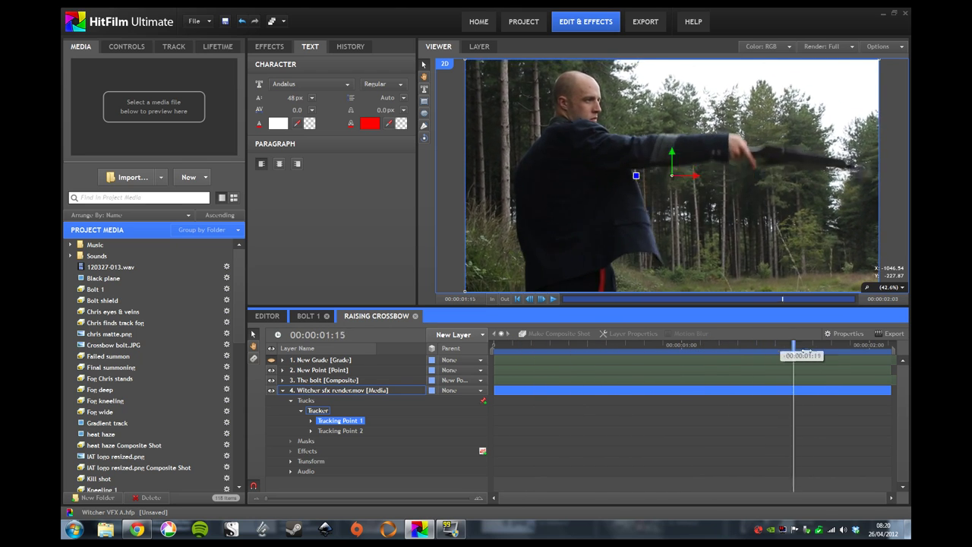
drag(882, 350, 853, 351)
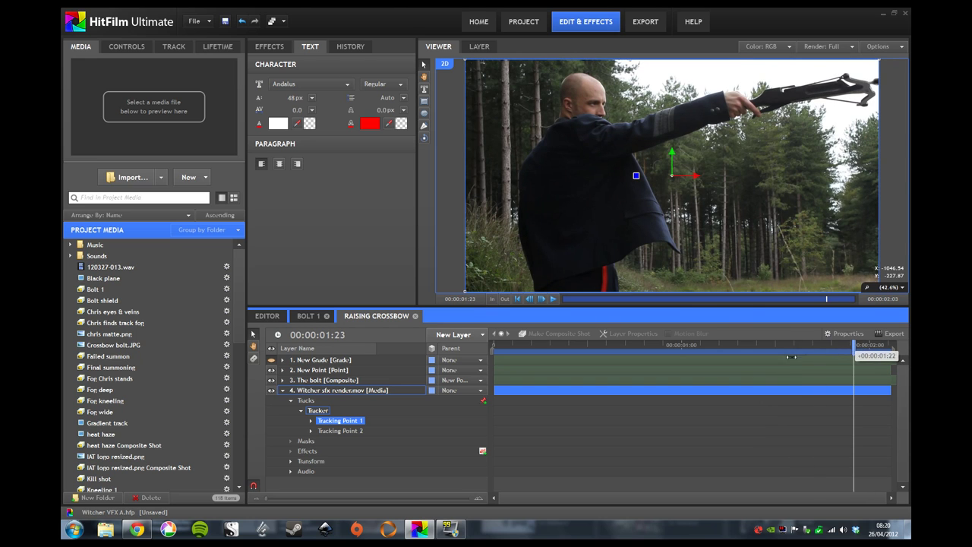
drag(791, 356, 741, 356)
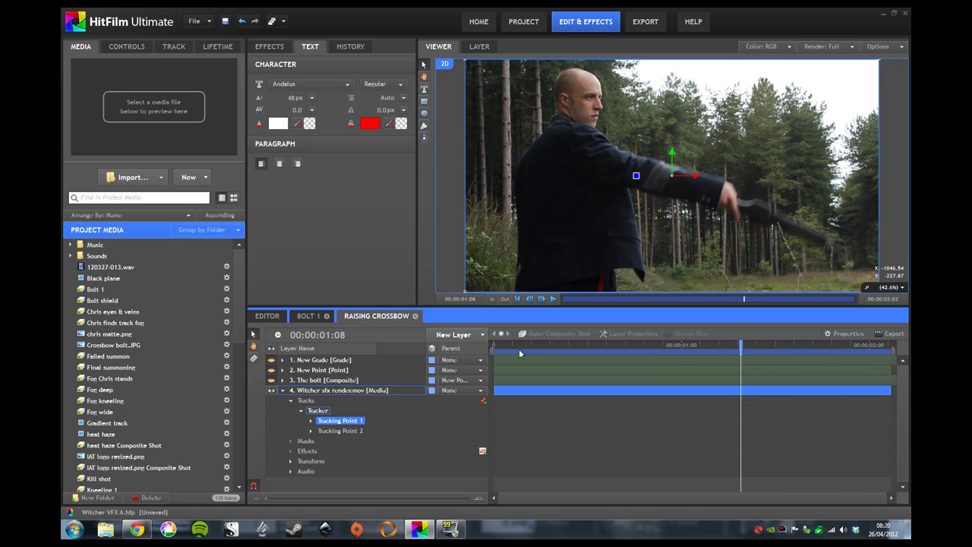
drag(577, 346, 851, 344)
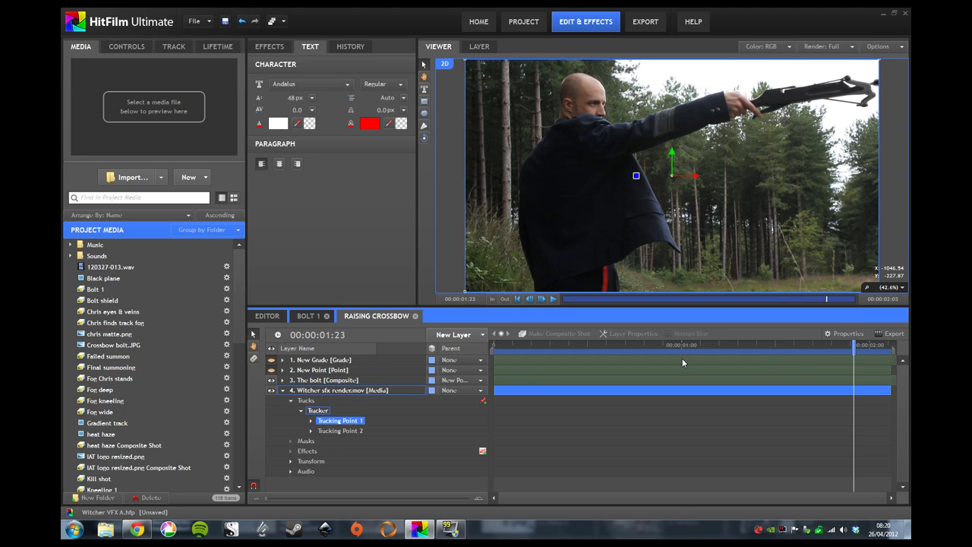
Isolate Witcher sfx render.mov with its Tracker selected and scrub to inspect both tracking paths
click(479, 46)
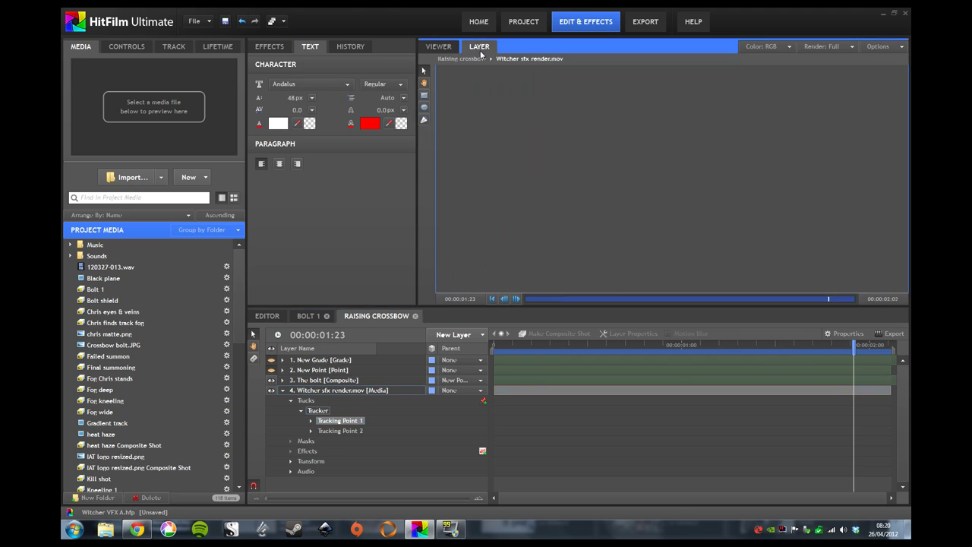
click(319, 411)
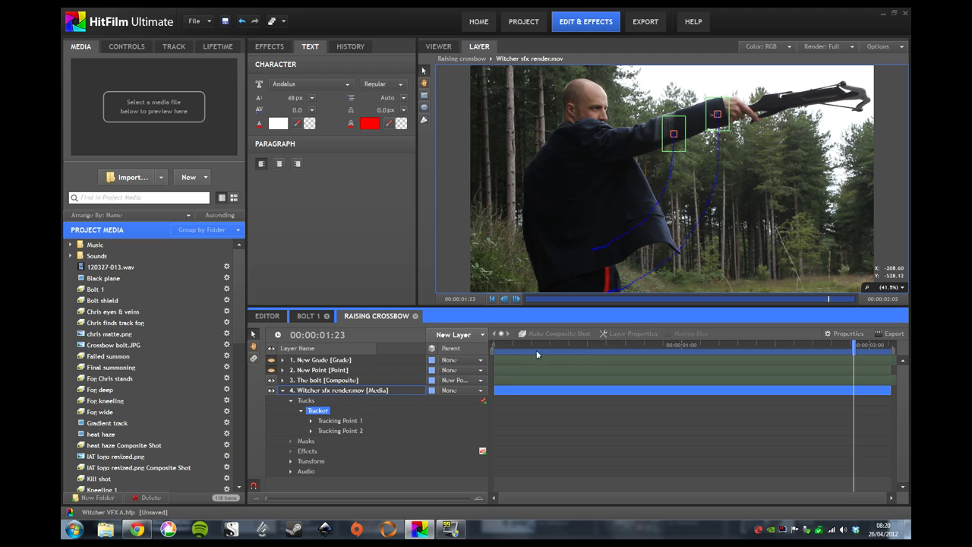
drag(538, 345, 842, 332)
drag(675, 344, 853, 345)
drag(529, 346, 876, 336)
drag(760, 349, 718, 345)
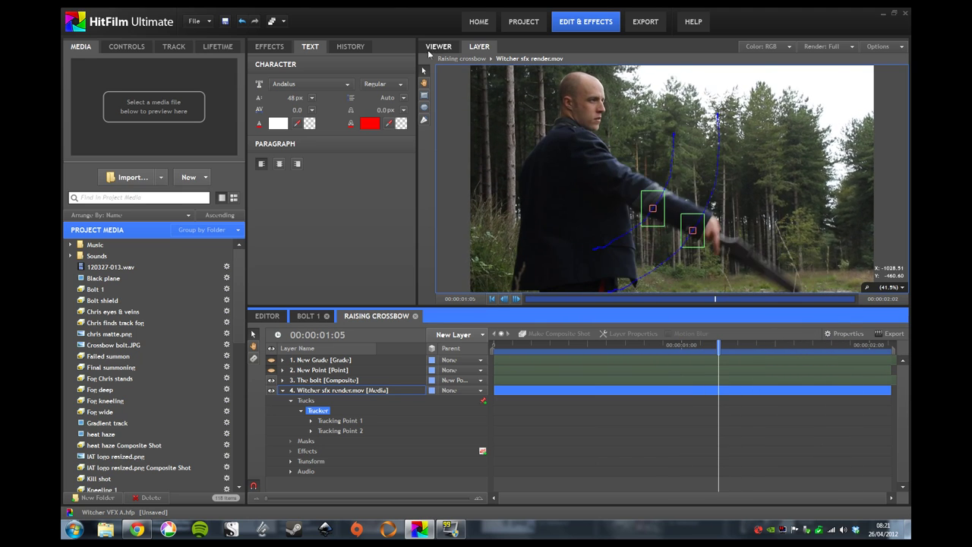
In the full Raising Crossbow composite, check New Point follows the arm, then select The bolt
click(438, 47)
click(314, 371)
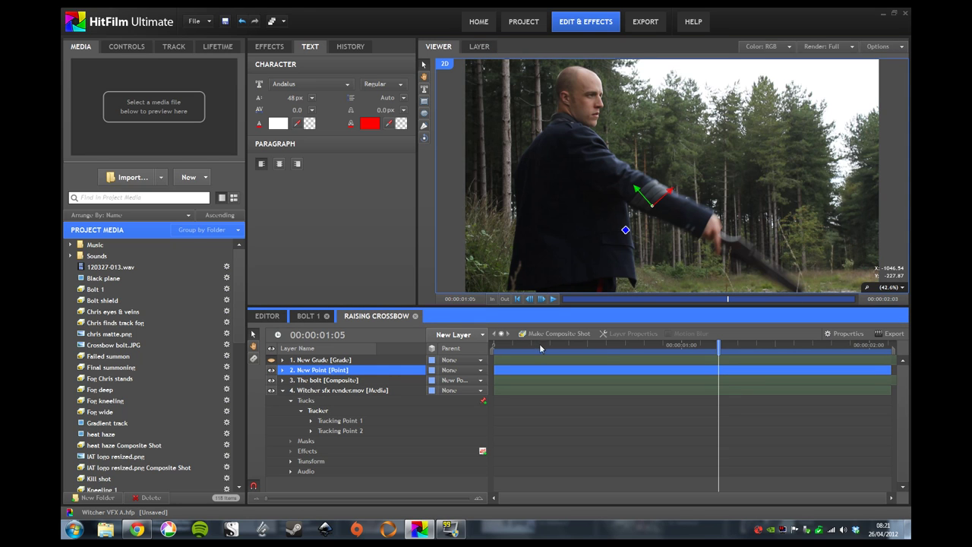
drag(539, 343, 733, 345)
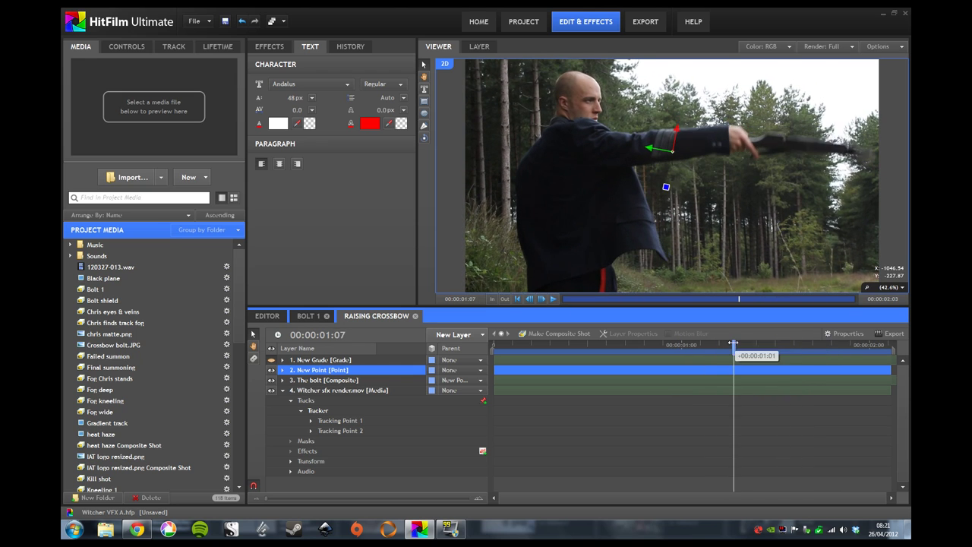
click(330, 382)
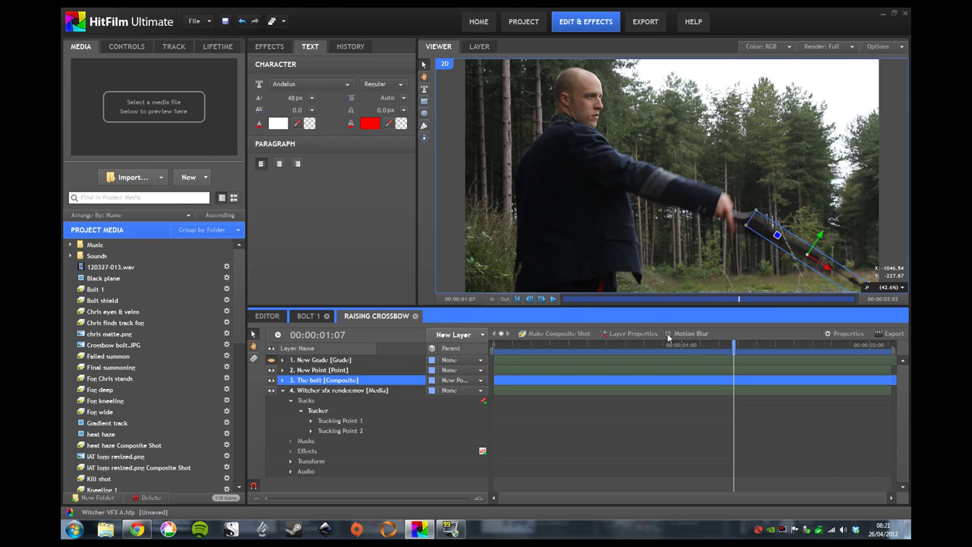
drag(655, 346, 838, 352)
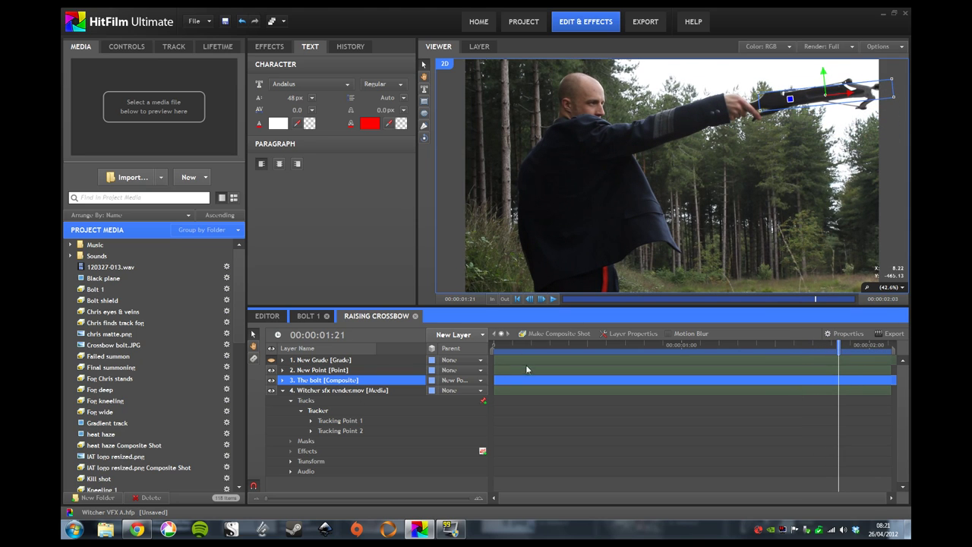
drag(692, 344, 742, 349)
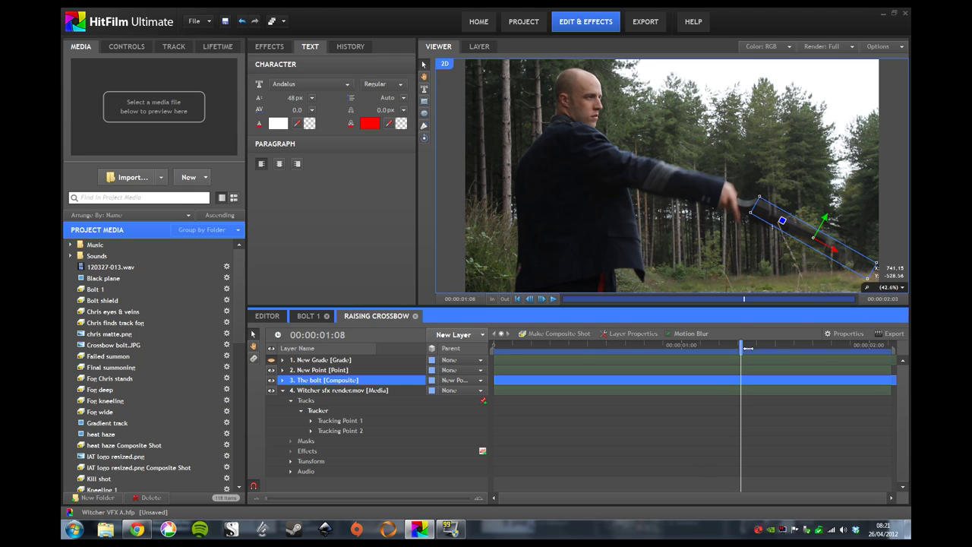
drag(748, 348, 847, 348)
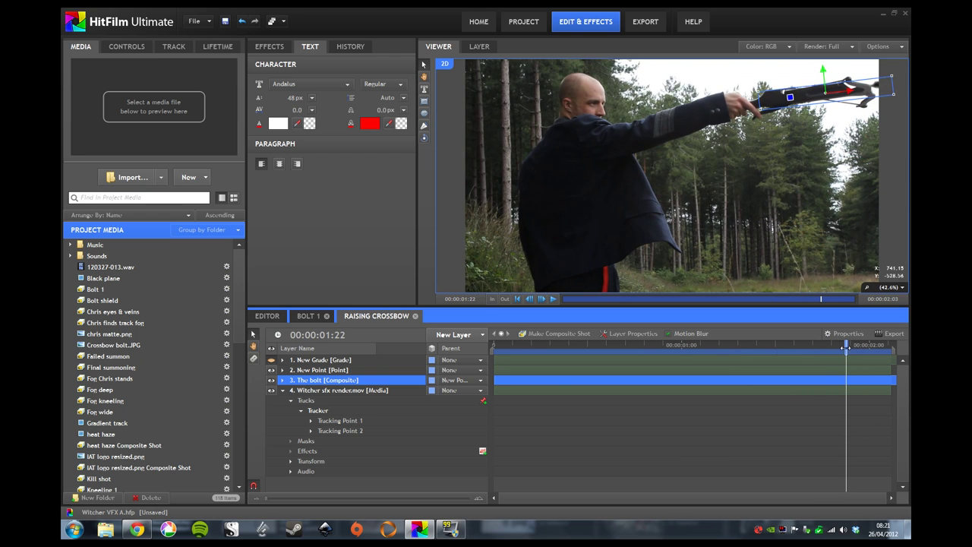